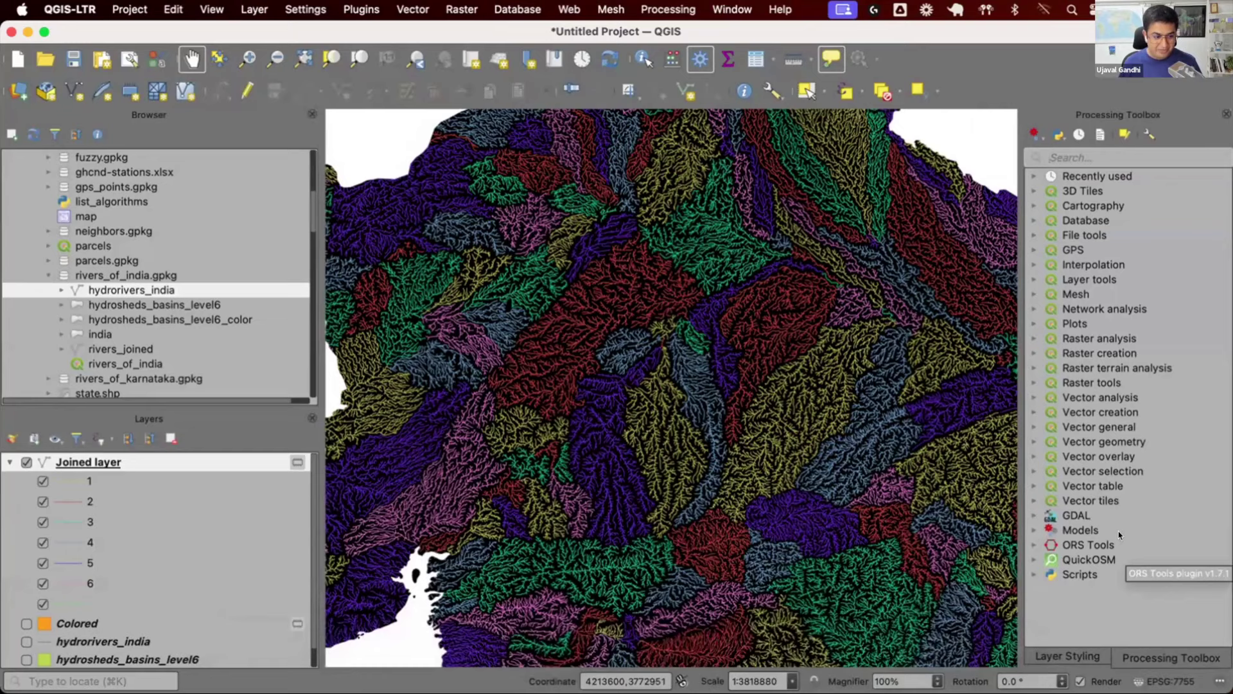
- Select the existing map-centre value in the status-bar Coordinate box so it can be replaced
left_click(597, 680)
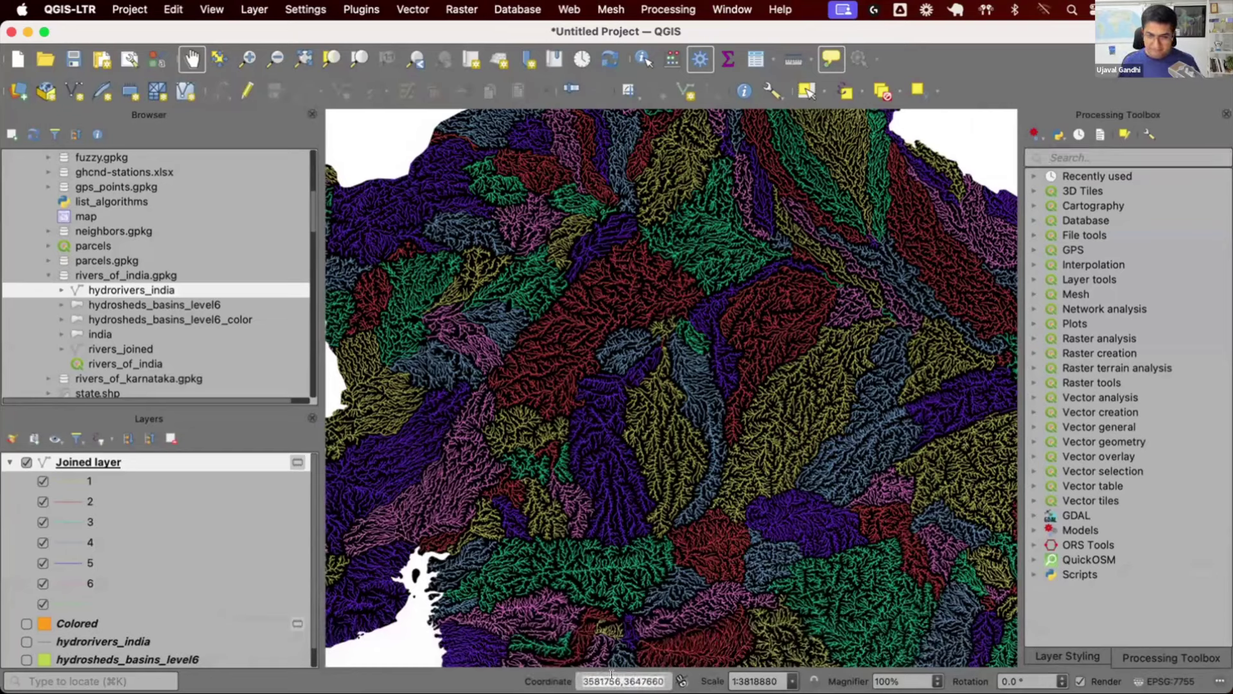
key("ctrl+a")
type("bor")
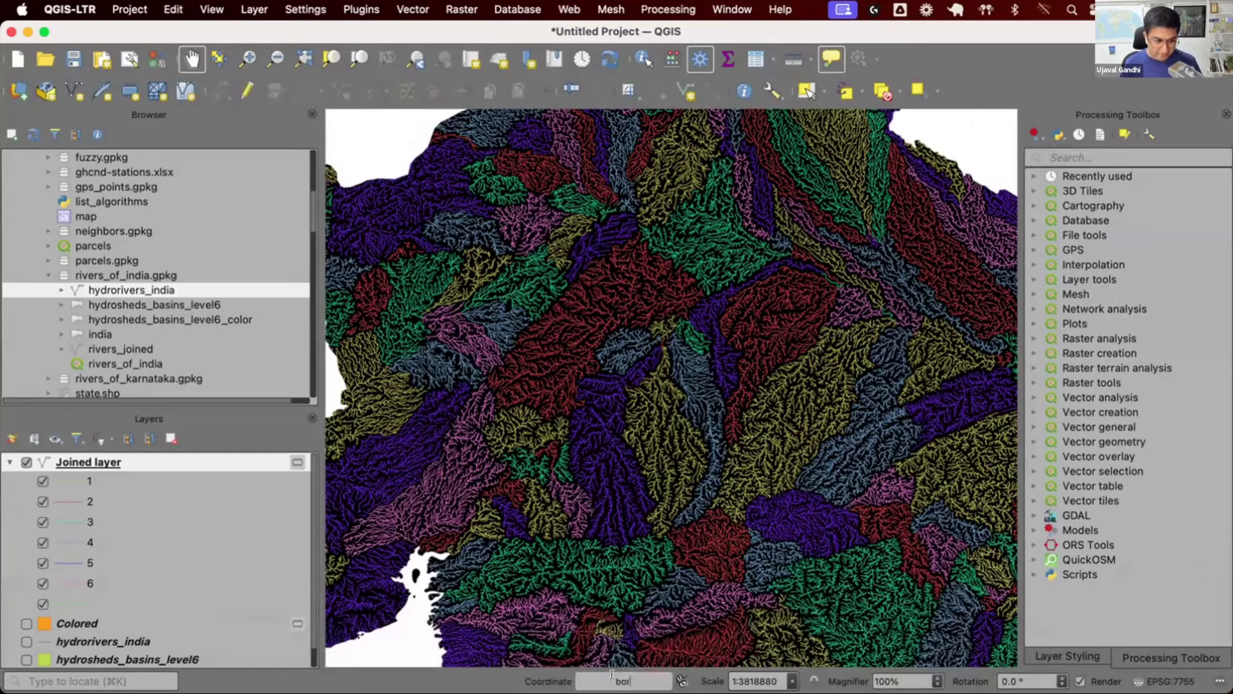
type("ed")
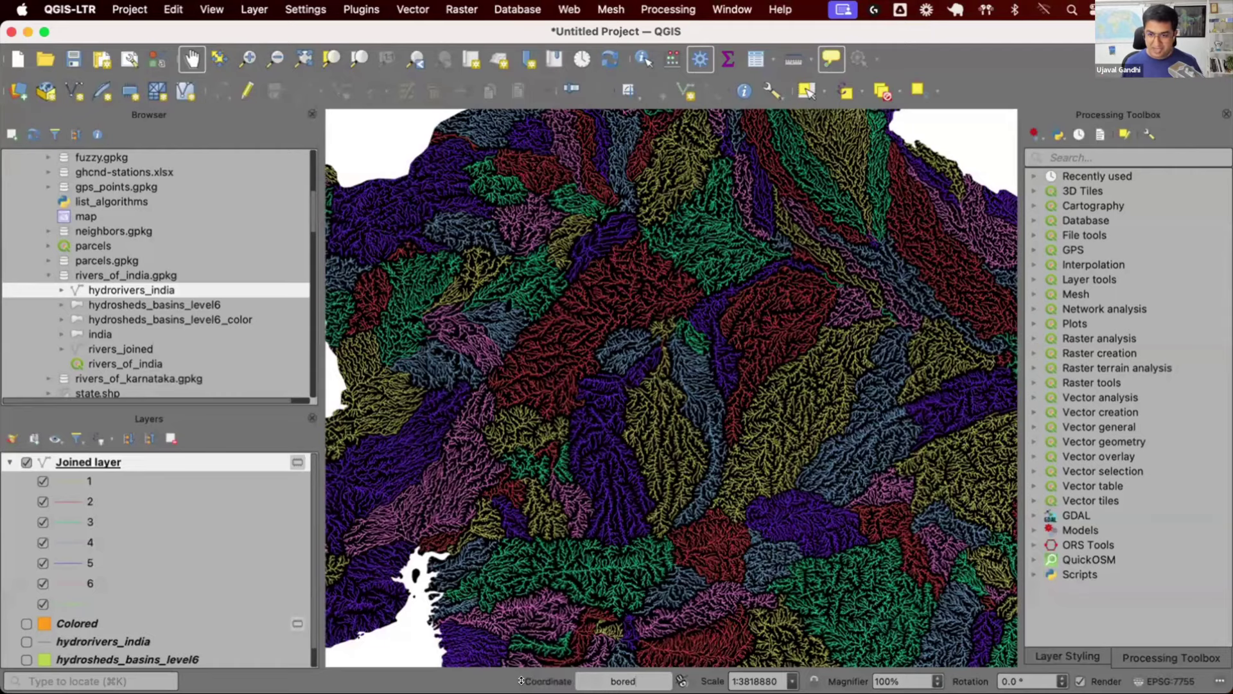
scroll(675, 386, "down", 3)
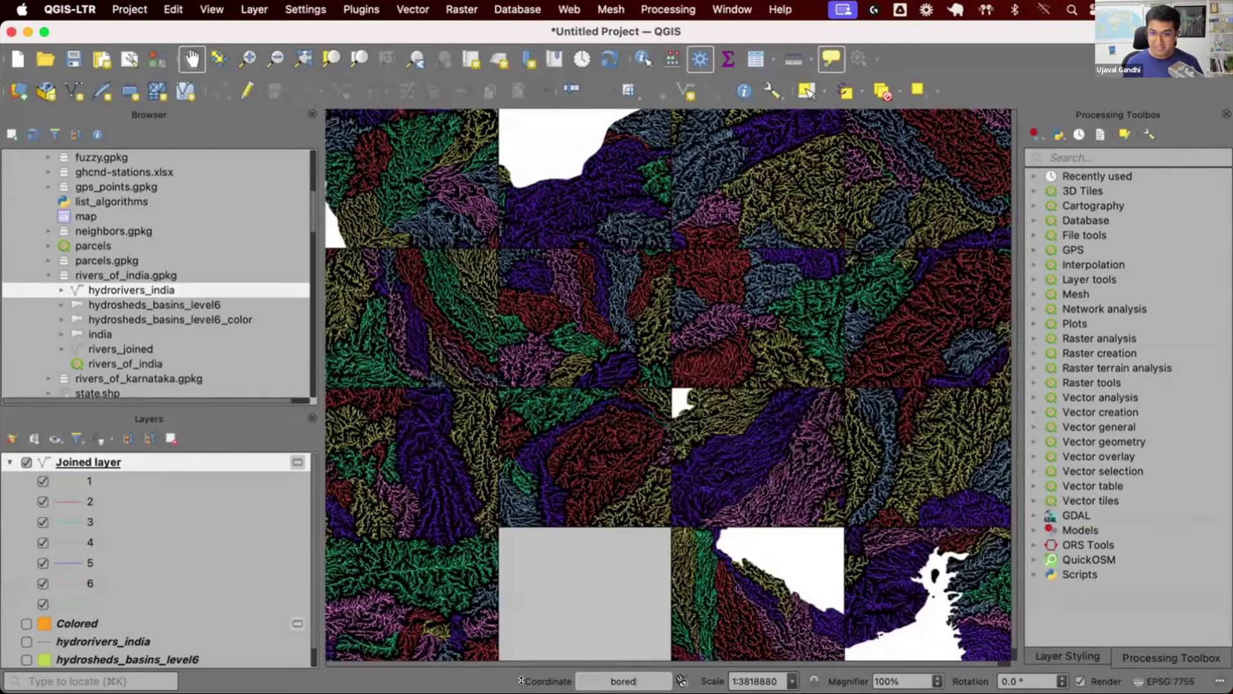